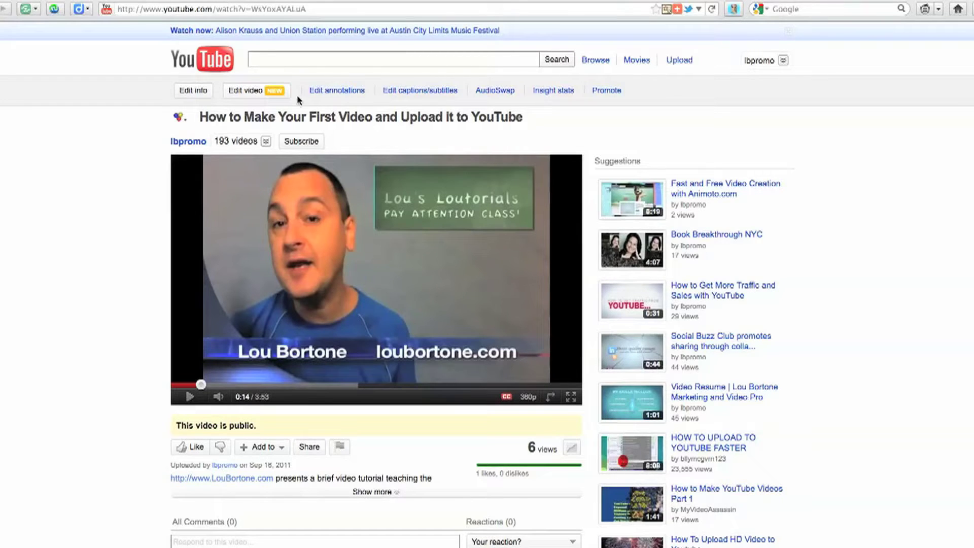
- Open the uploaded tutorial video in the YouTube Video Editor on the Quick Fixes tab
left_click(249, 91)
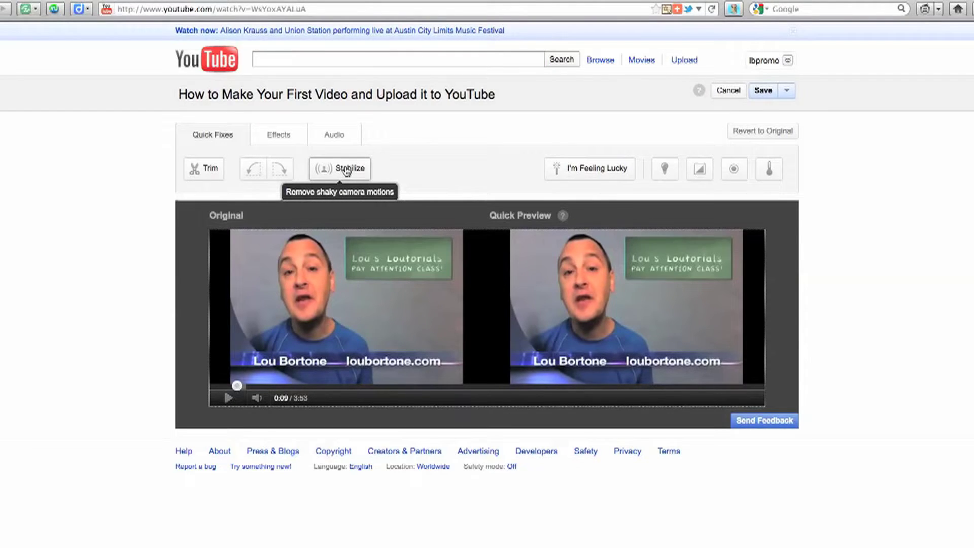
left_click(587, 173)
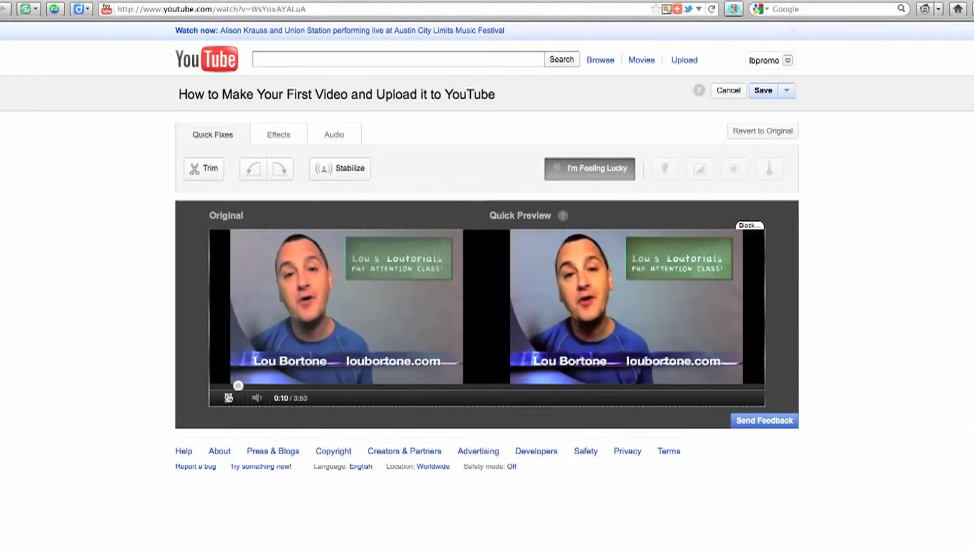
left_click(569, 335)
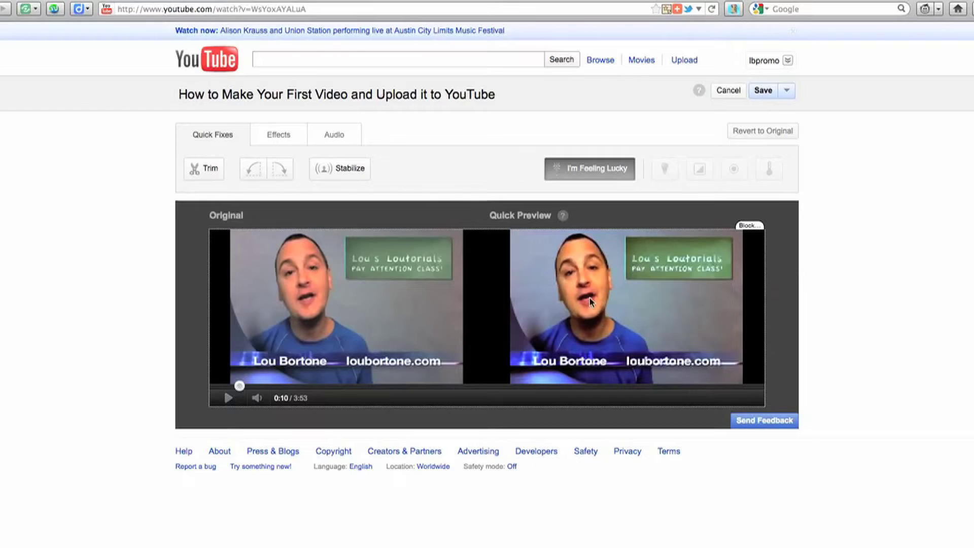
left_click(758, 131)
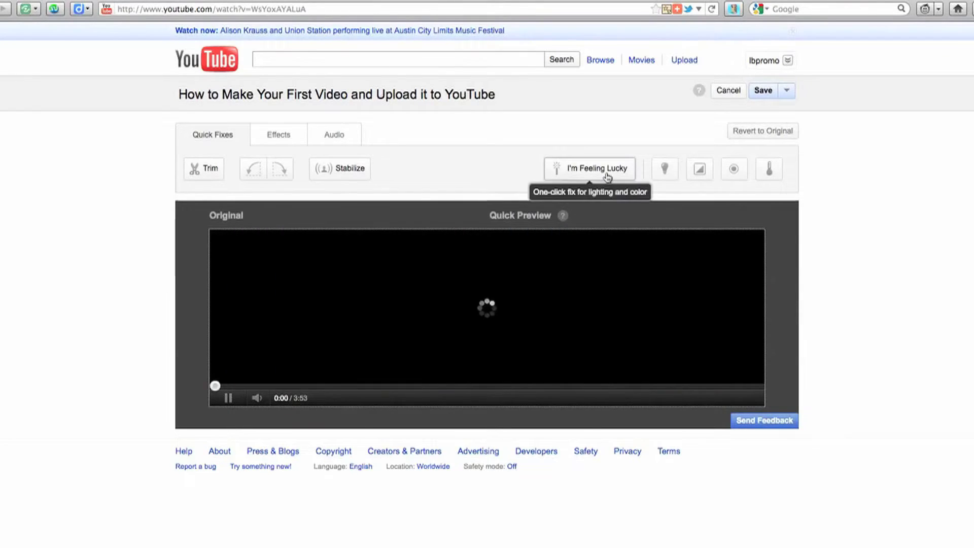
left_click(567, 267)
left_click(661, 175)
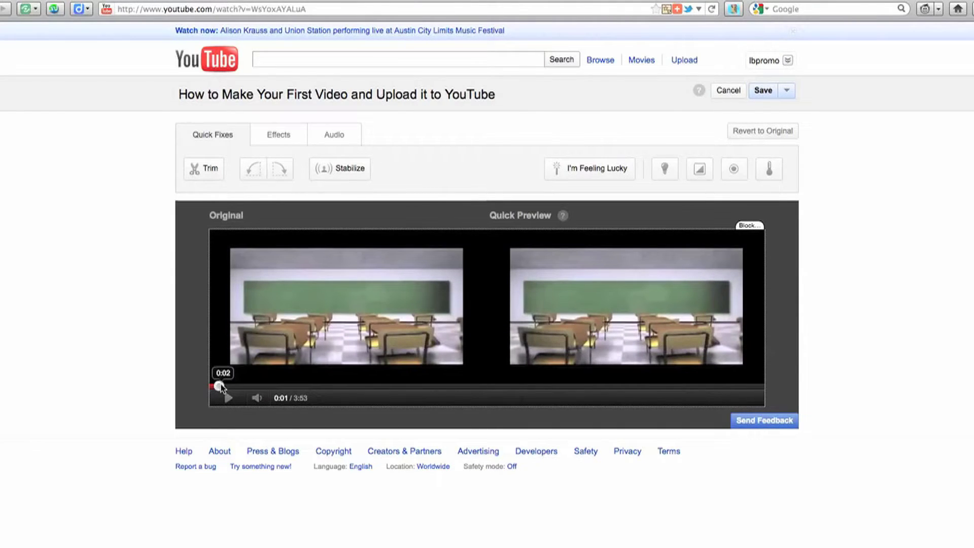
- With the preview at 0:14, set Fill Light to +2
left_click_drag(220, 386, 246, 386)
mouse_move(664, 172)
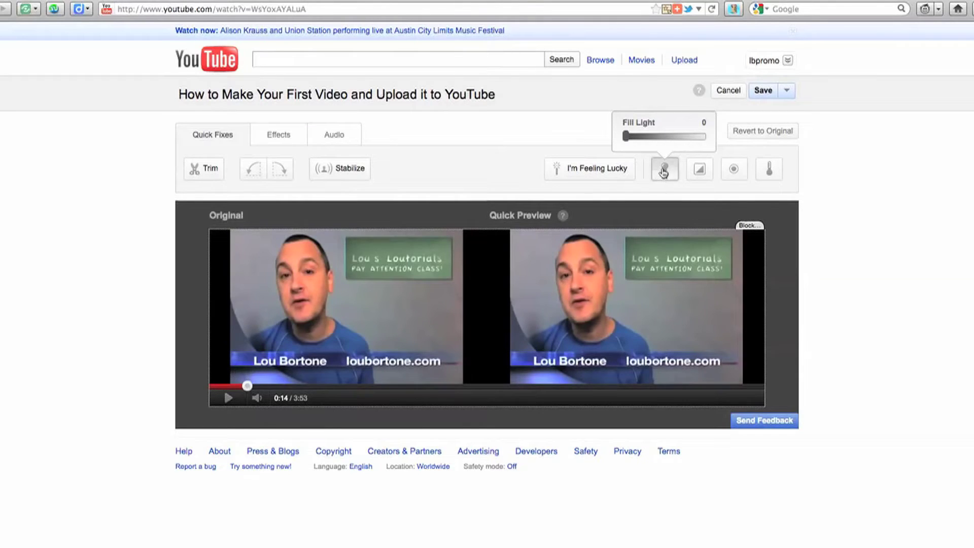
left_click_drag(625, 136, 657, 137)
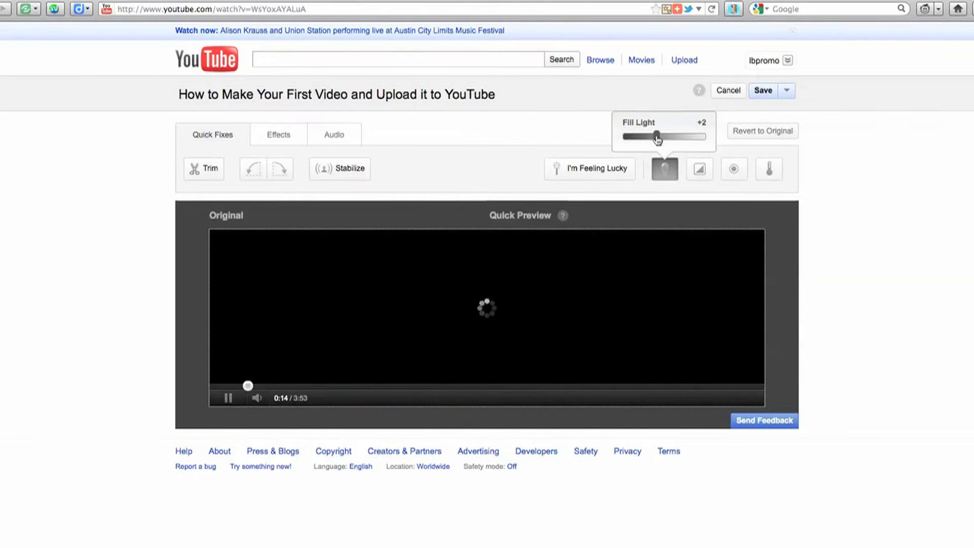
left_click_drag(662, 140, 674, 141)
left_click_drag(673, 142, 662, 142)
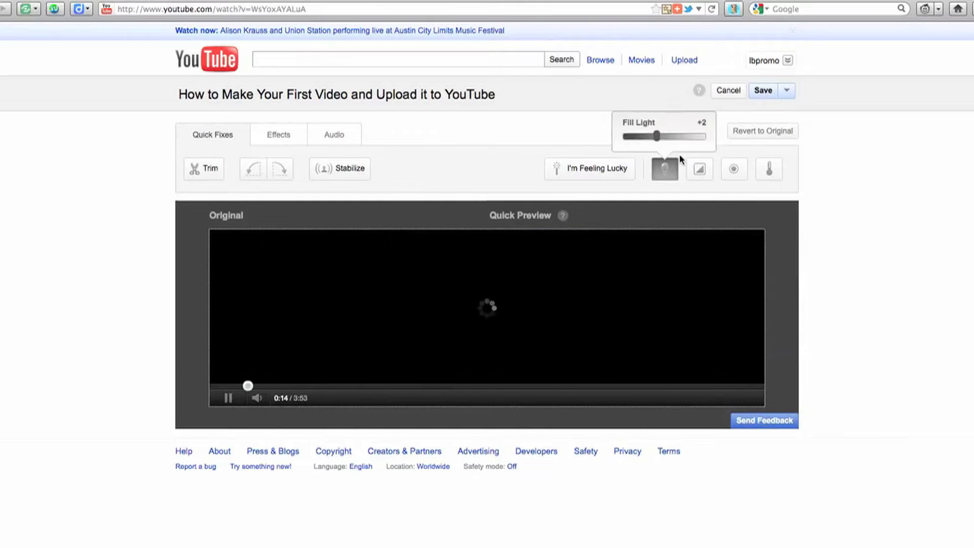
- Raise Saturation to +1, leaving the preview paused
mouse_move(700, 171)
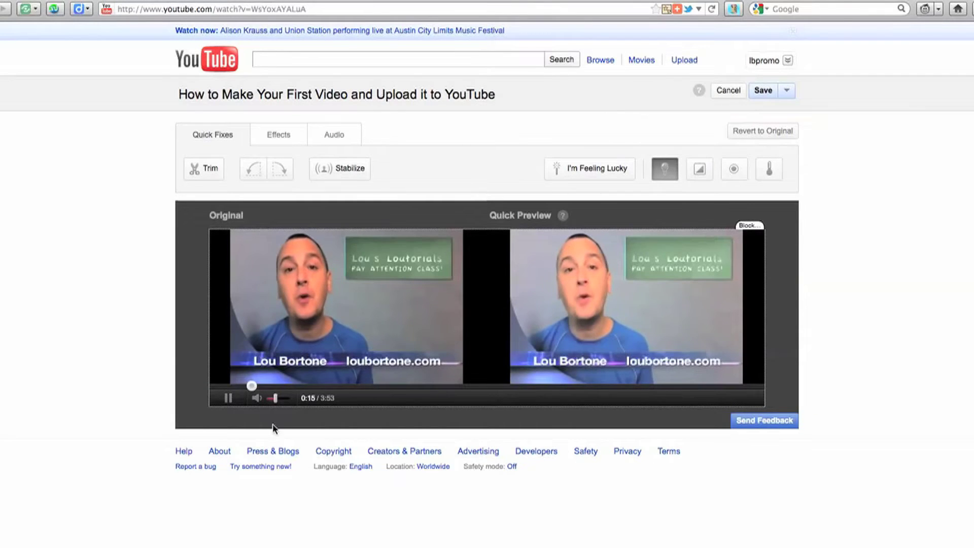
left_click(227, 398)
mouse_move(734, 170)
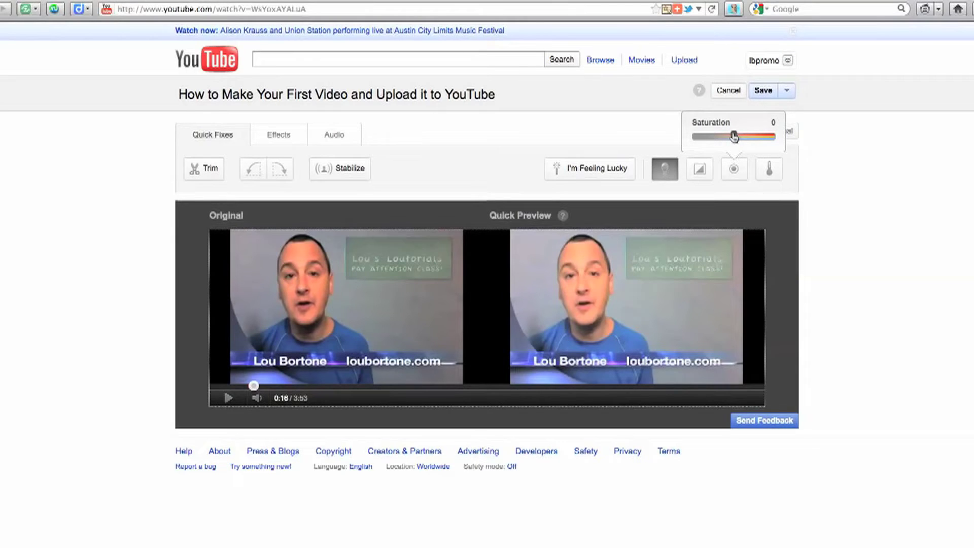
left_click_drag(733, 136, 741, 136)
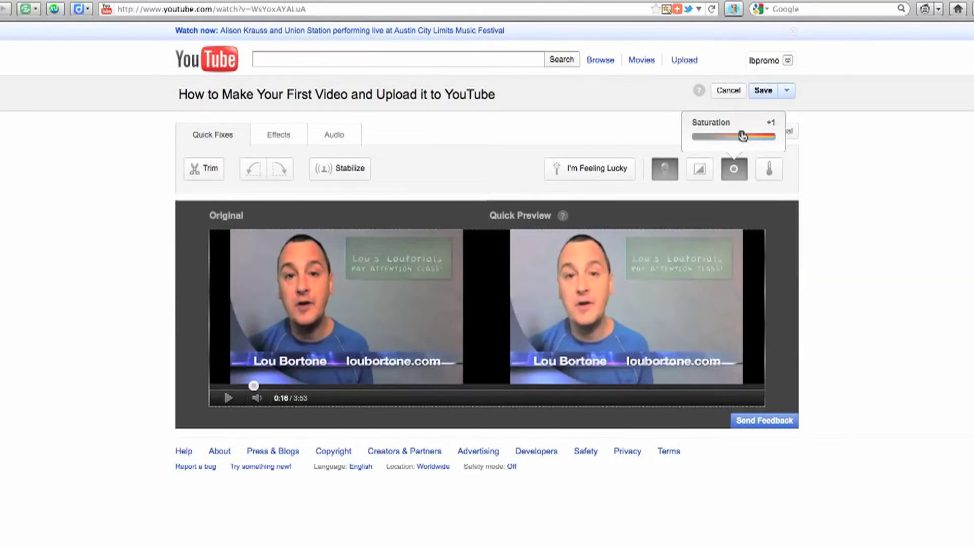
left_click(229, 397)
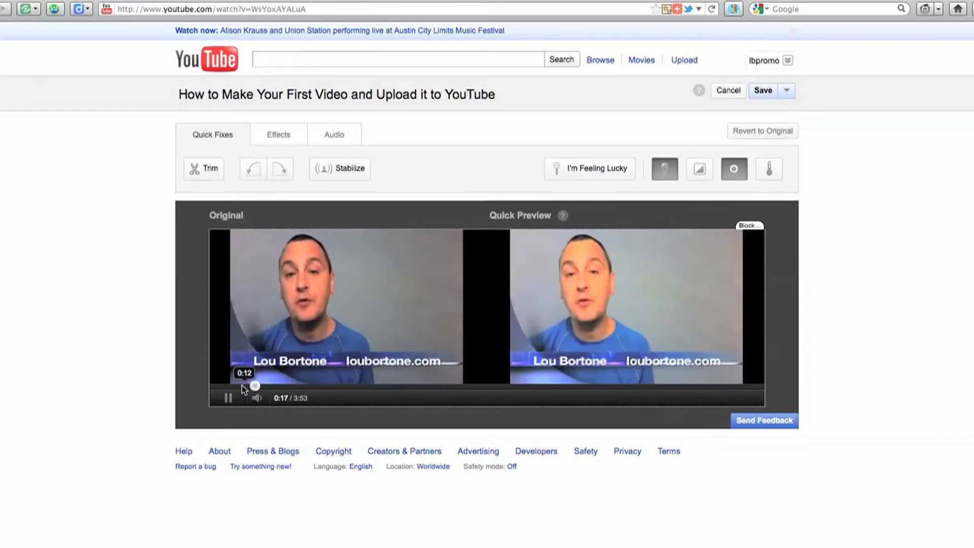
left_click(228, 398)
left_click(769, 170)
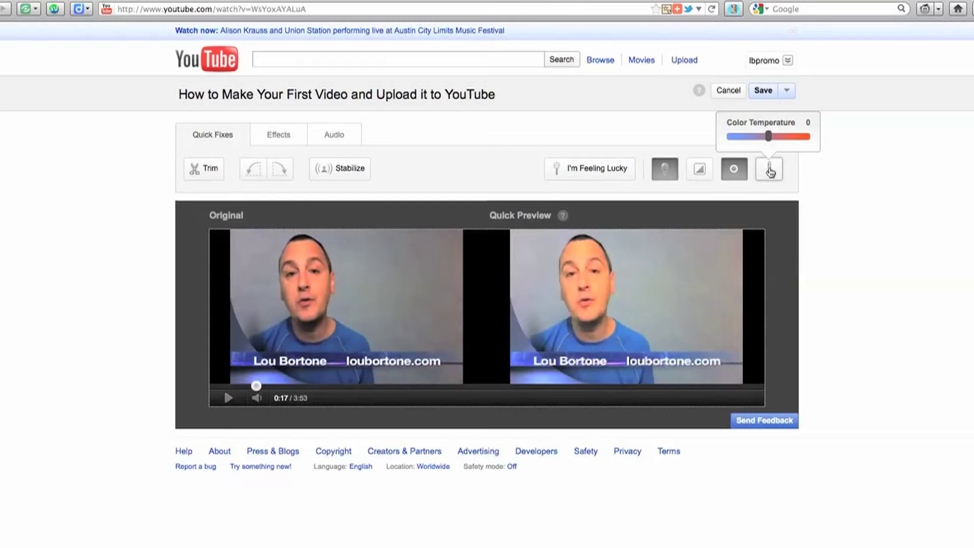
- Try Color Temperature at -2, then warm it to +3
left_click_drag(767, 141, 748, 140)
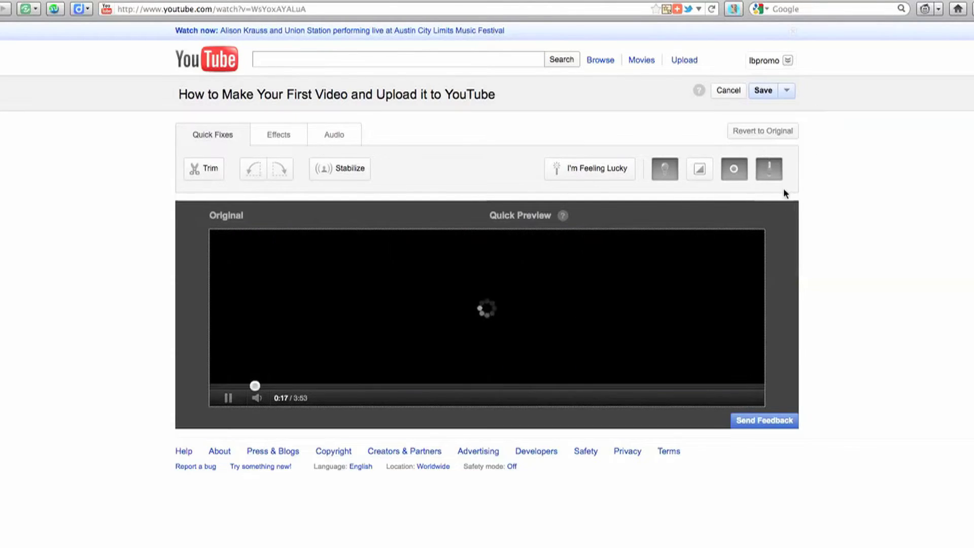
left_click(768, 169)
left_click_drag(748, 141, 800, 142)
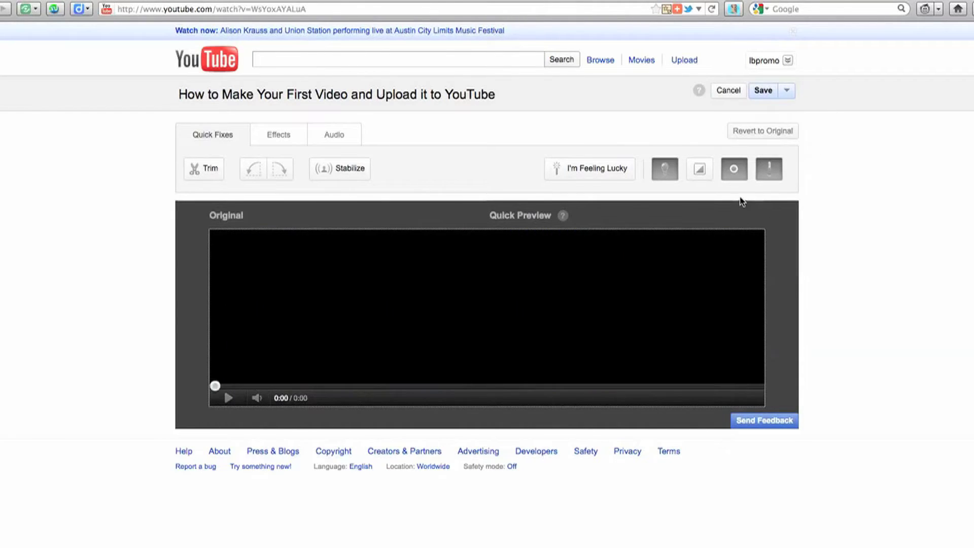
left_click(759, 161)
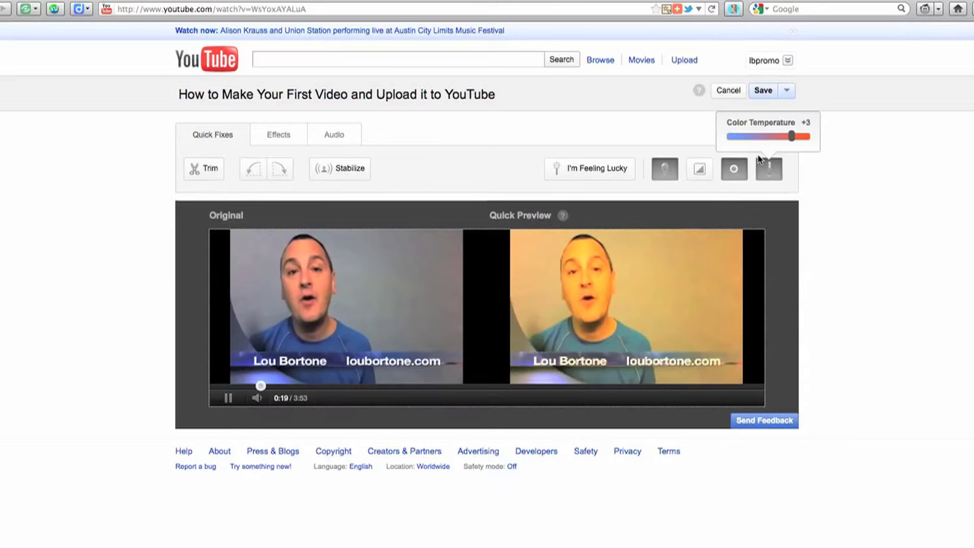
- Check Contrast and Fill Light with the preview paused, then bring up the Effects gallery
left_click(710, 175)
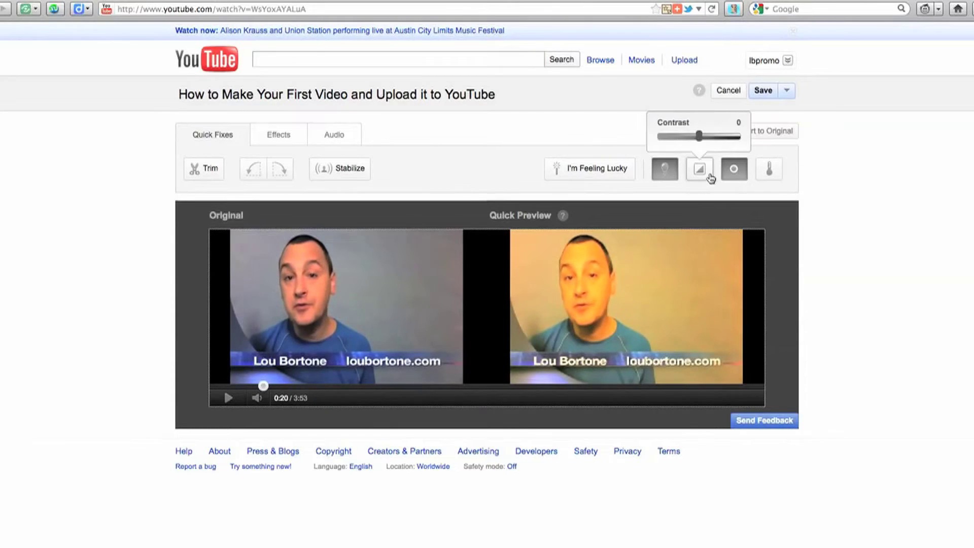
left_click(665, 172)
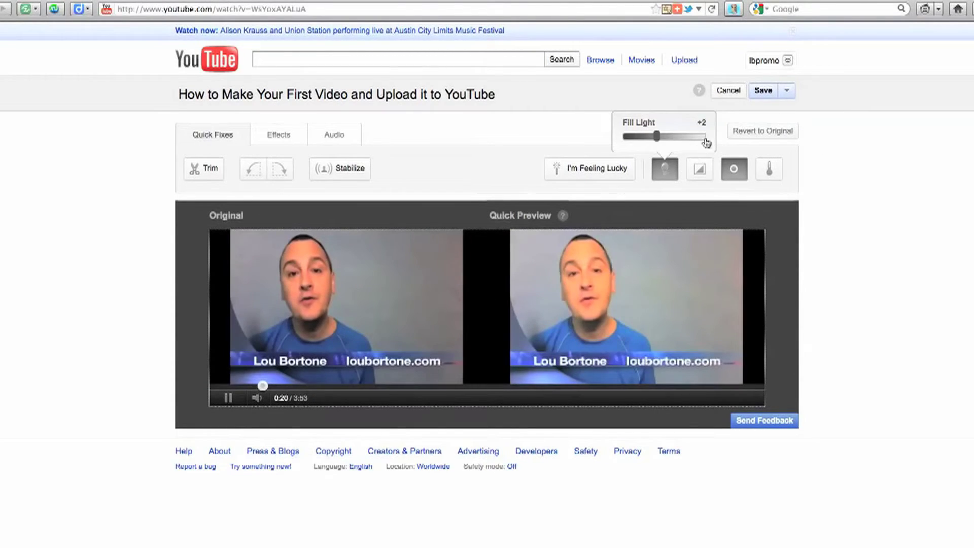
left_click(228, 398)
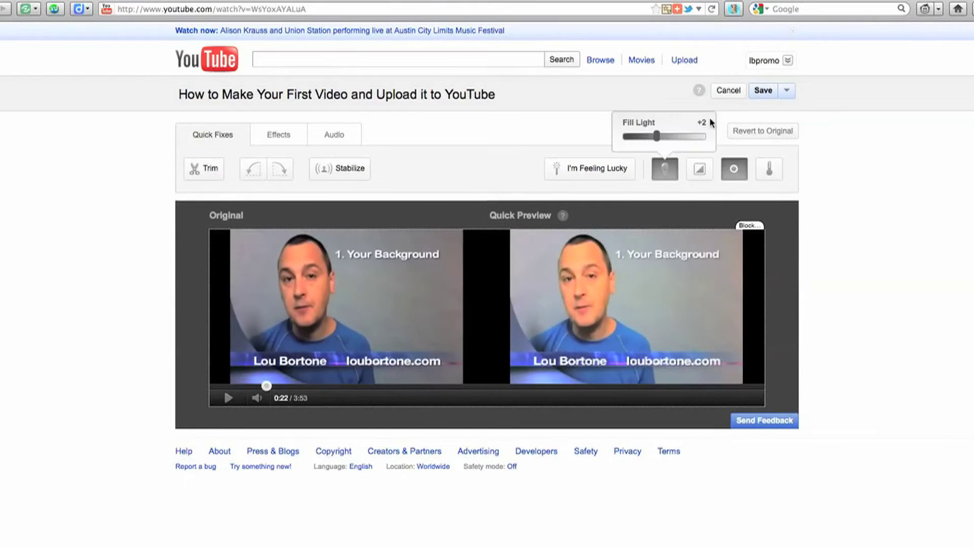
left_click(762, 92)
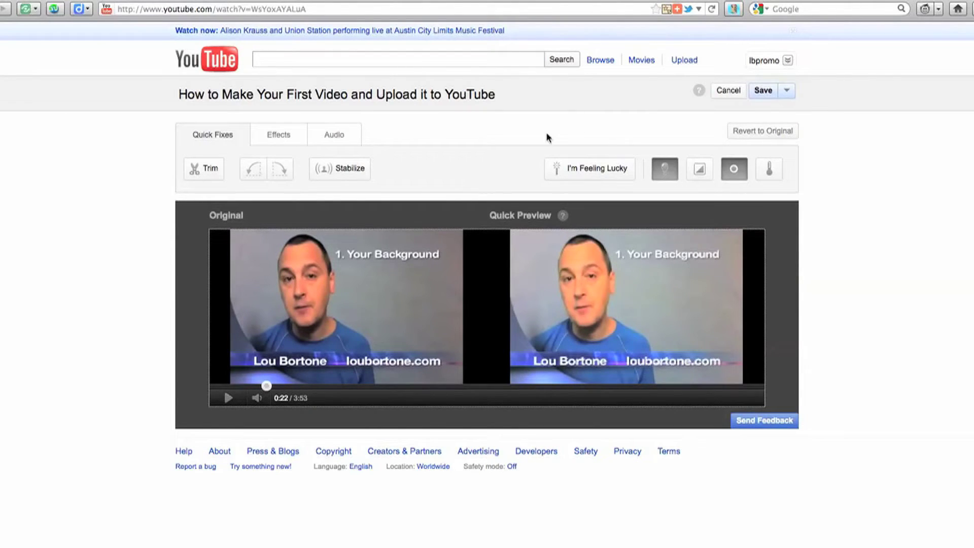
left_click(277, 135)
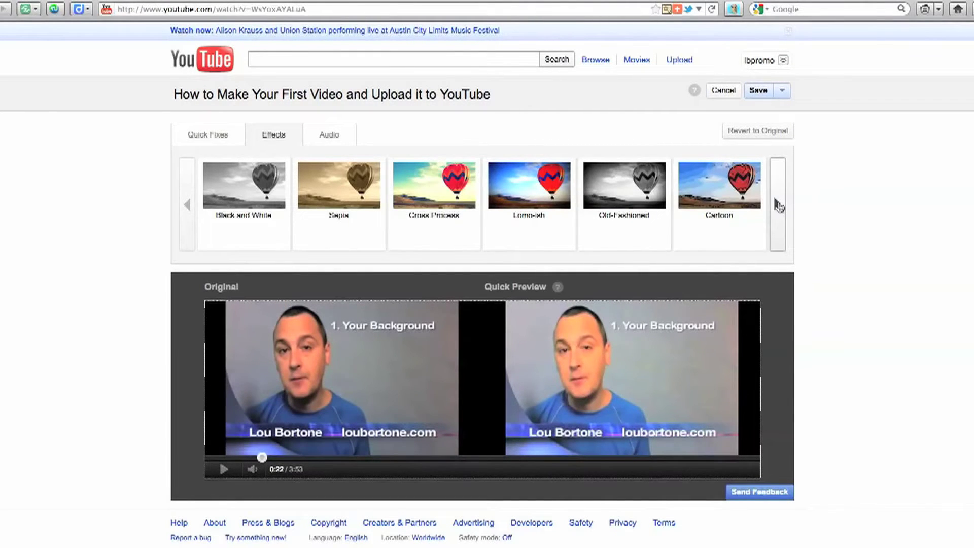
- Try the Combustion effect, then switch to Autotrophic
left_click(778, 205)
mouse_move(446, 198)
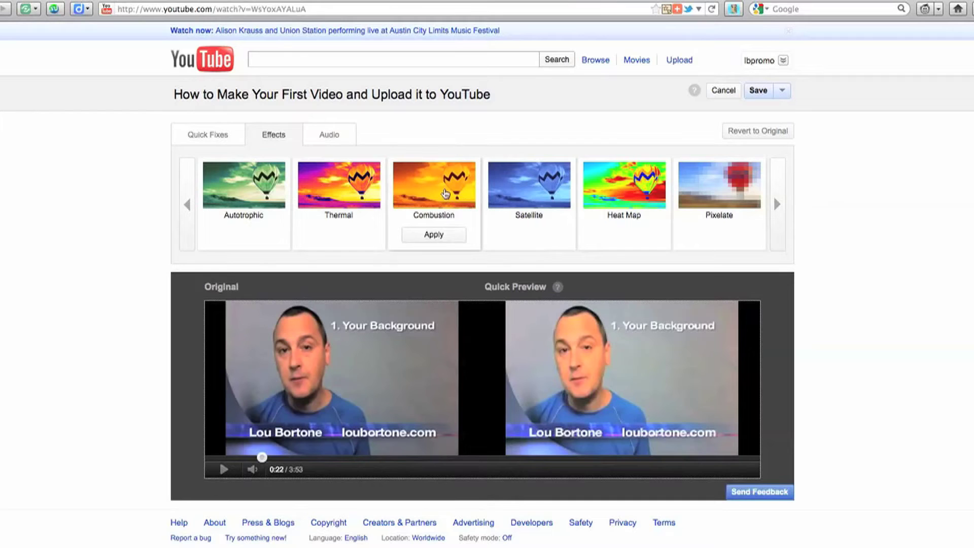
left_click(446, 193)
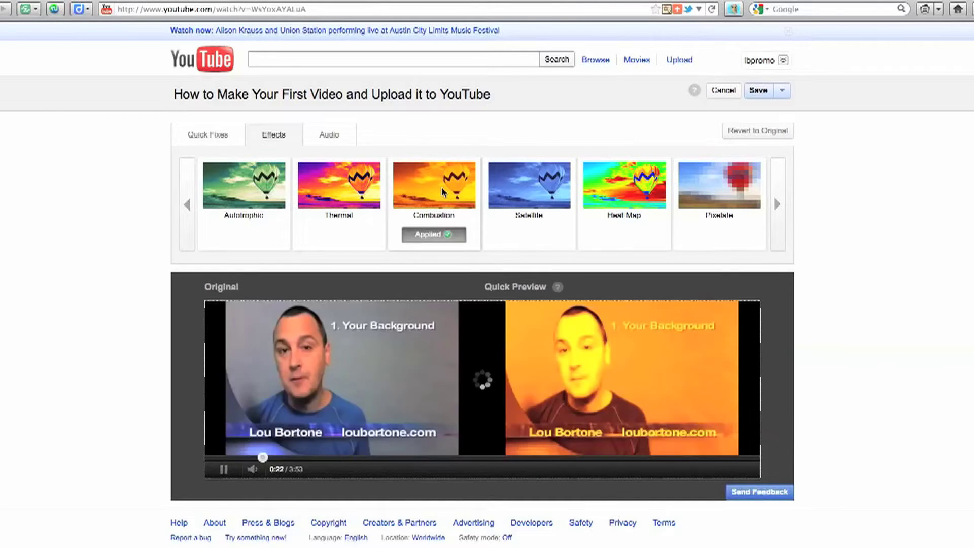
mouse_move(371, 215)
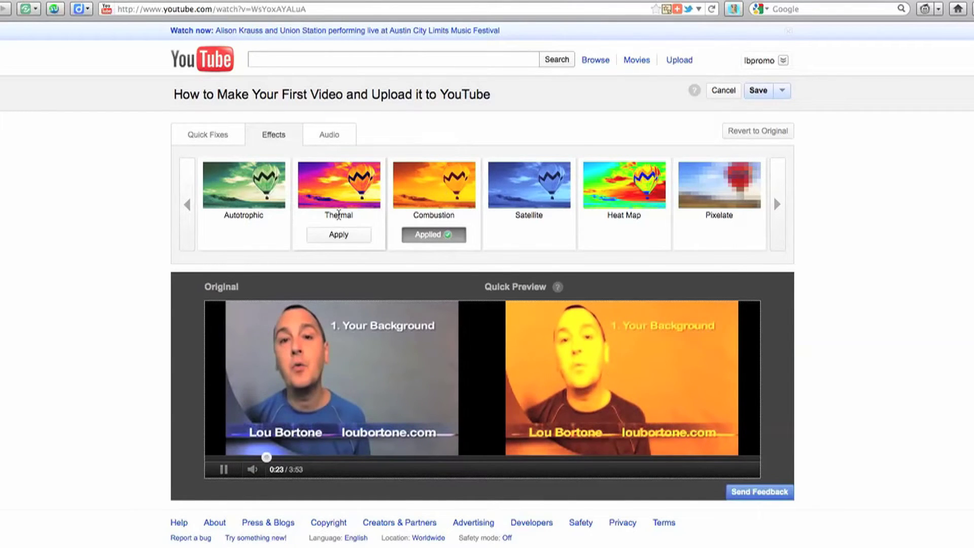
left_click(240, 186)
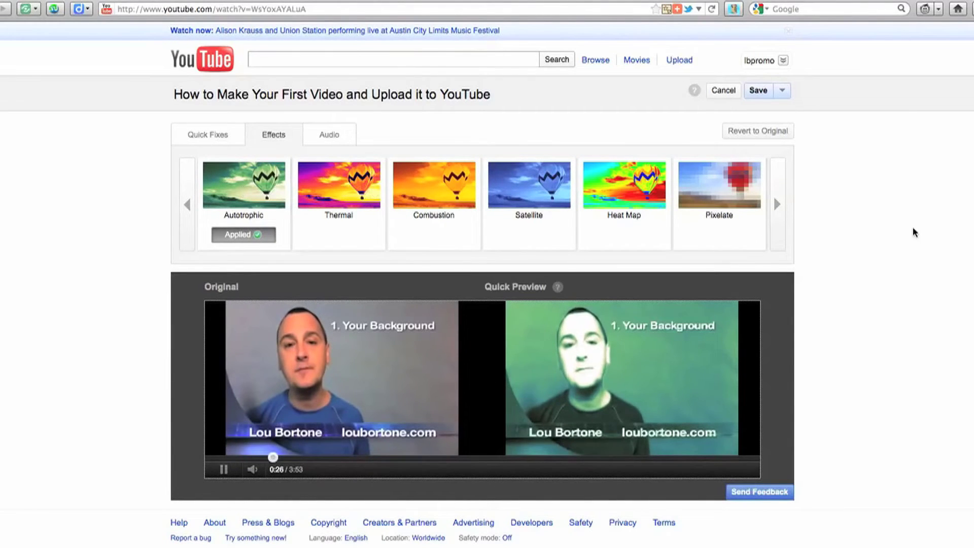
- Return to the first effects page and try Cross Process, then Cartoon
left_click(777, 203)
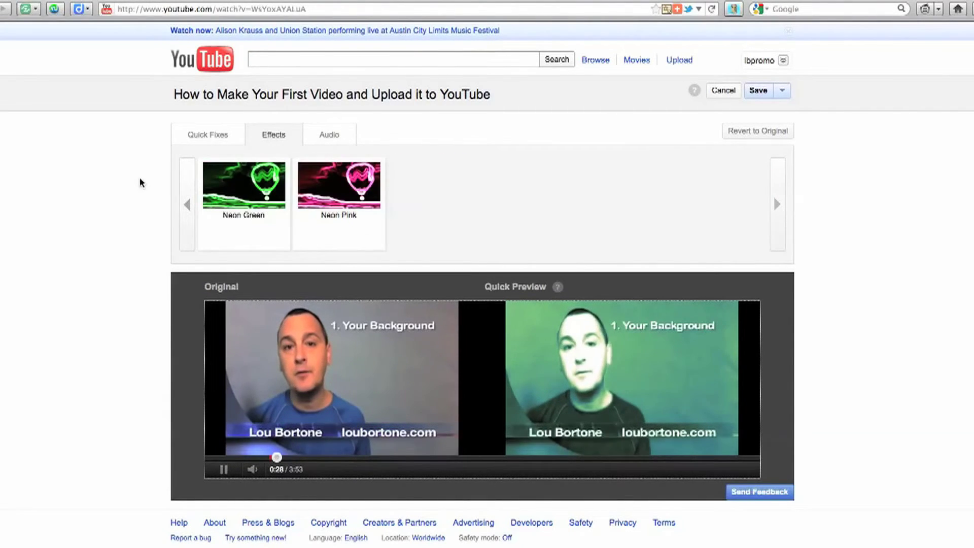
left_click(187, 204)
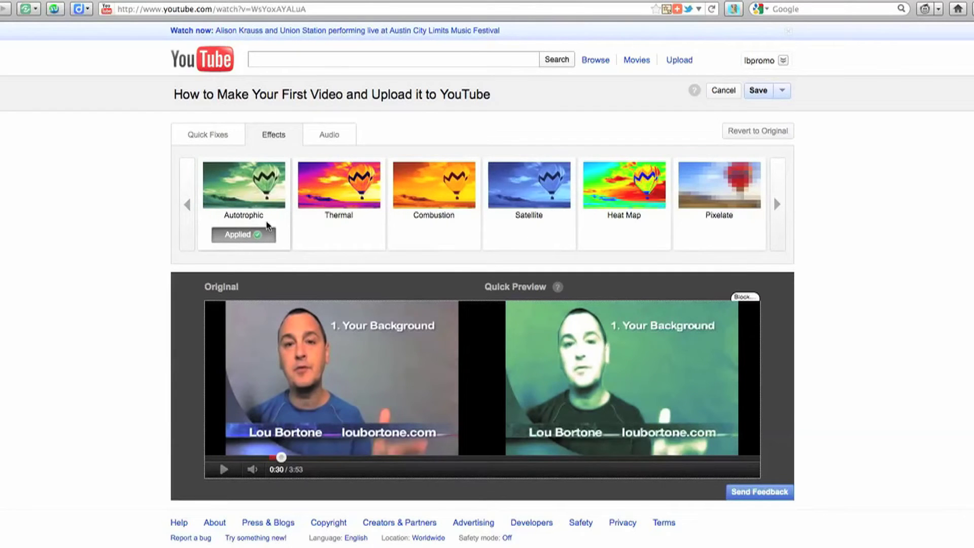
left_click(187, 203)
left_click(186, 203)
mouse_move(333, 192)
mouse_move(444, 188)
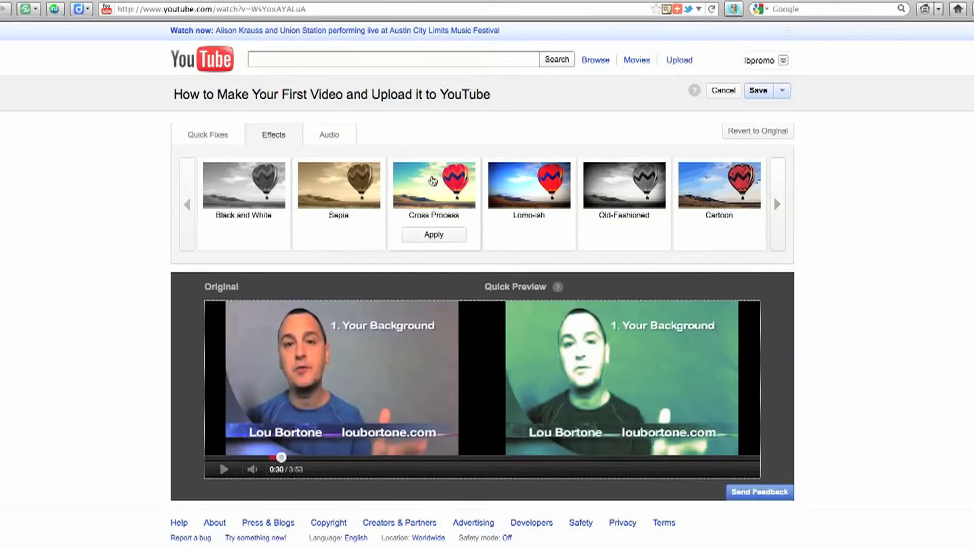
left_click(431, 181)
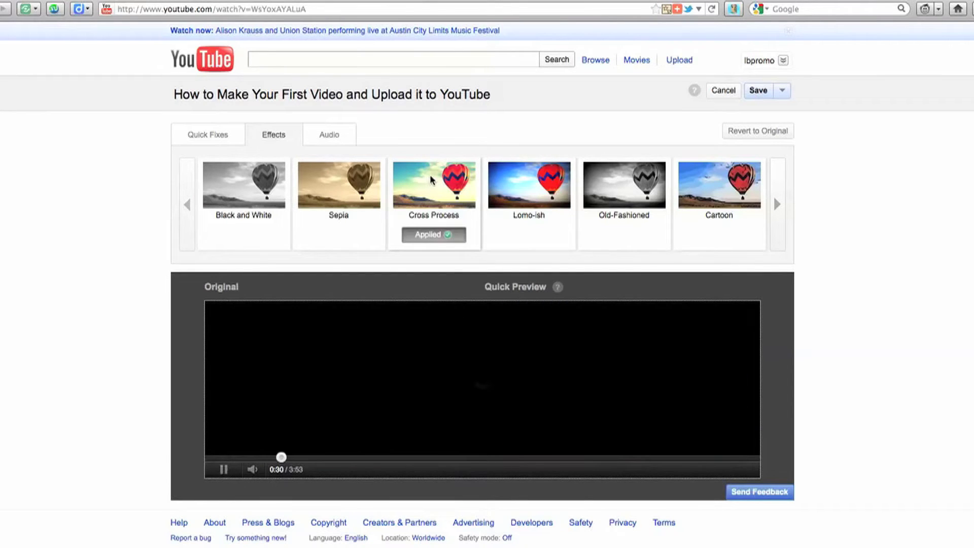
left_click(723, 185)
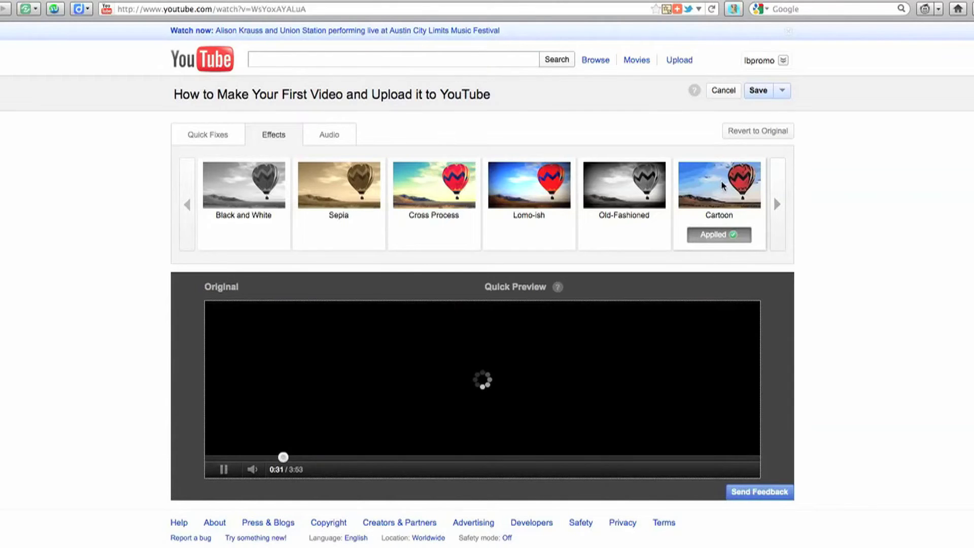
- Apply the Lomo-ish effect and show the Audio tab's soundtrack library
left_click(223, 470)
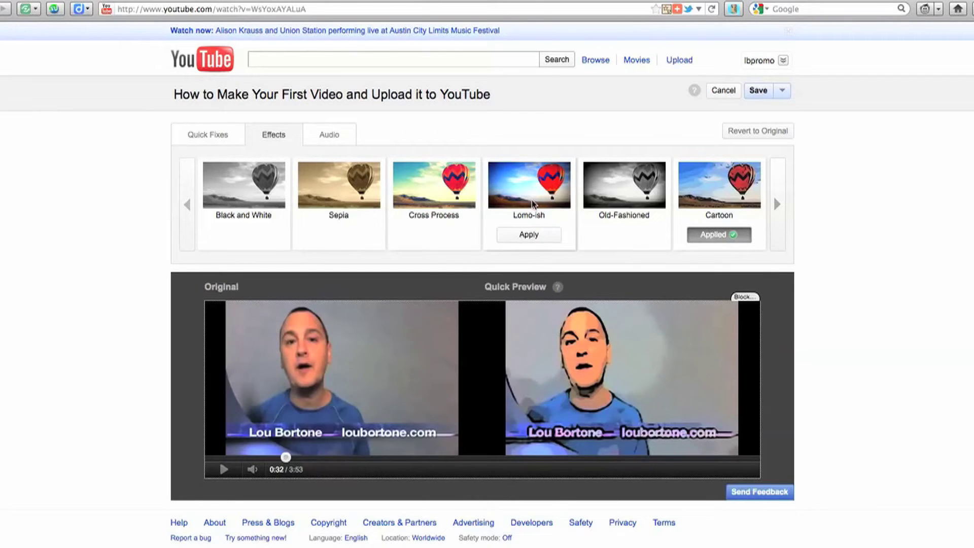
left_click(540, 234)
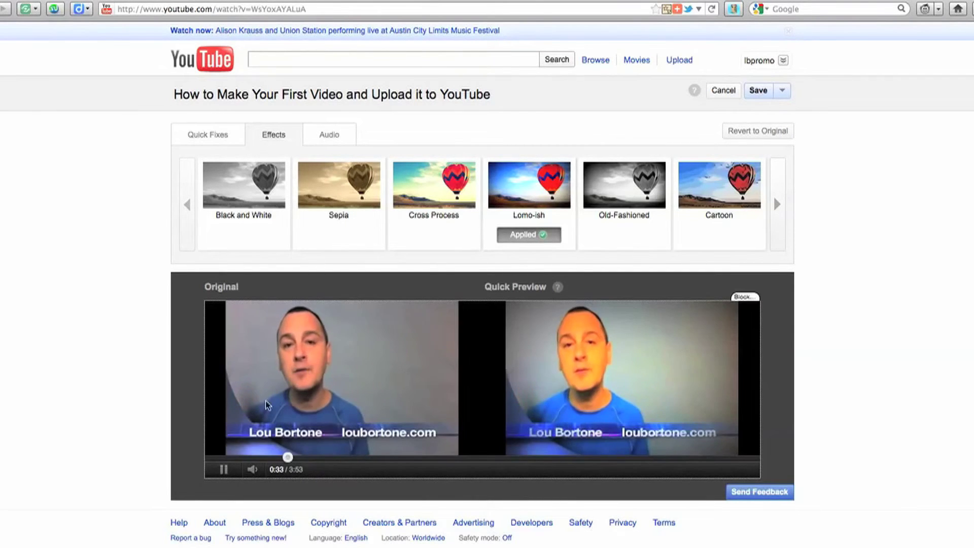
left_click(224, 469)
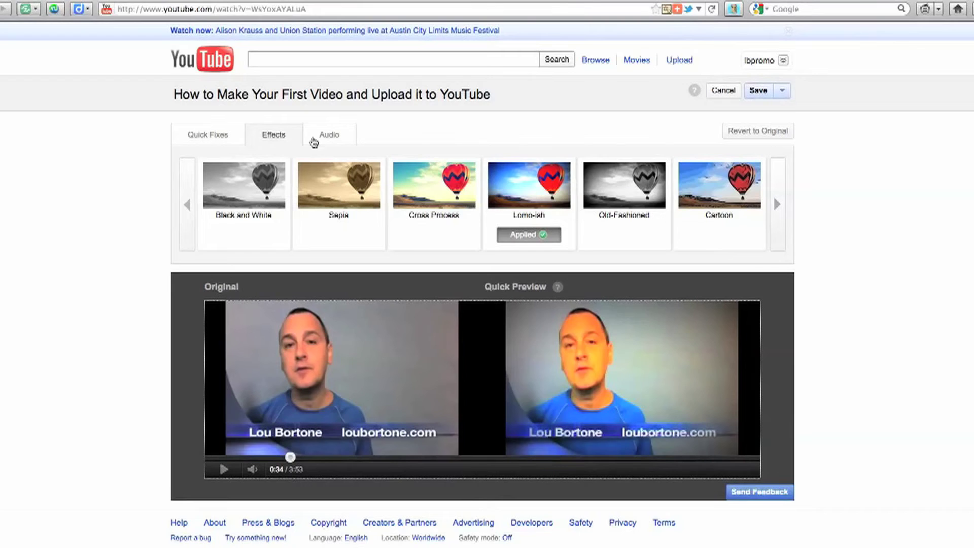
left_click(325, 138)
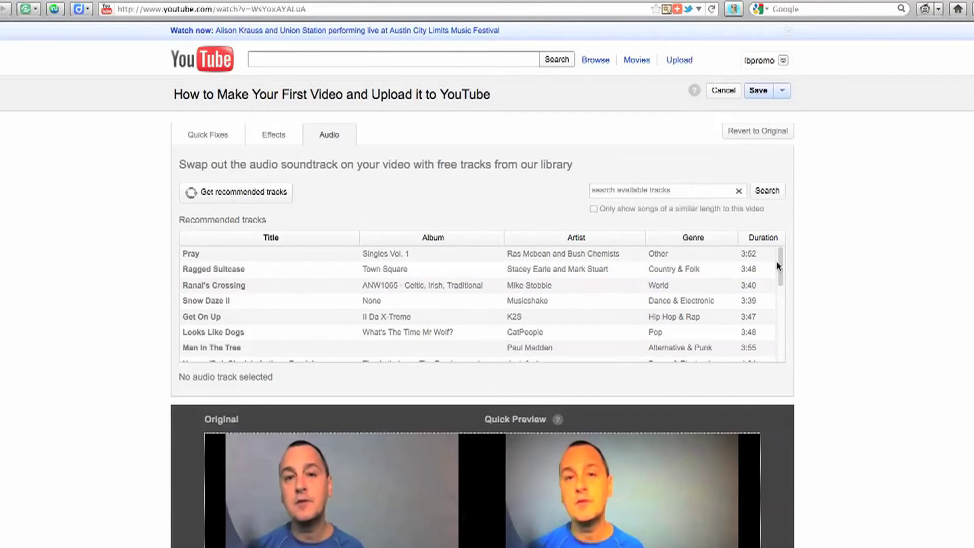
- Scroll the Recommended tracks list down to Road Rage and Come, Now Is The Time
mouse_move(776, 261)
left_mouse_down()
mouse_move(779, 352)
mouse_move(783, 254)
left_mouse_up()
left_click_drag(780, 274, 779, 289)
left_click_drag(779, 291, 778, 295)
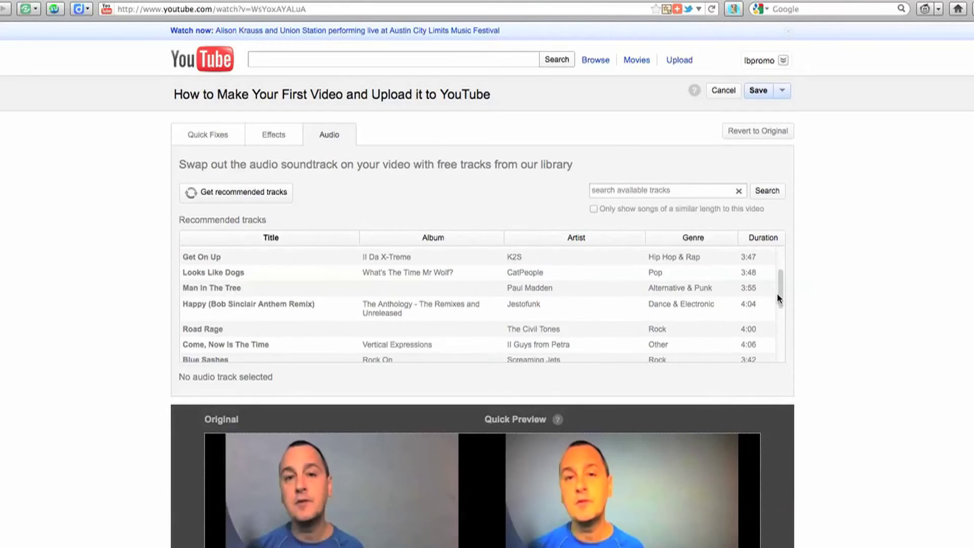